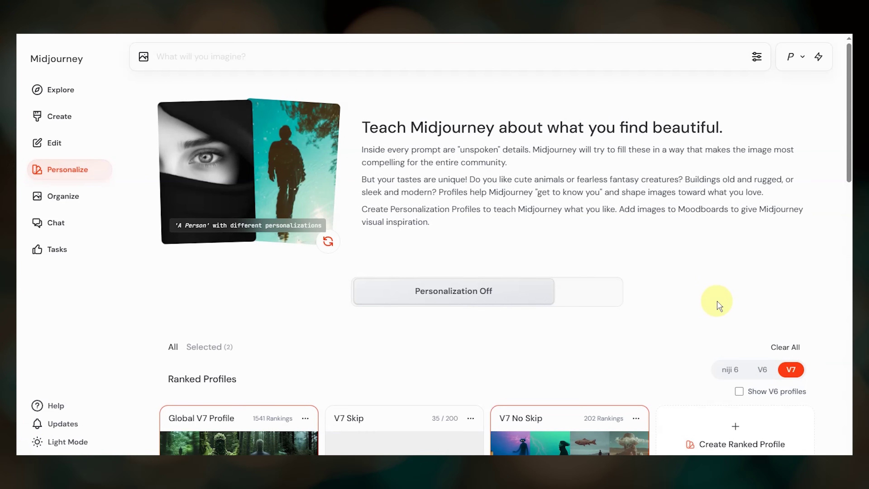
Compare the V6, niji 6 and V7 ranked profiles, then show V6 profiles in the V7 list
{"action": "scroll", "coordinate": [691, 250], "scroll_direction": "down", "scroll_amount": 8}
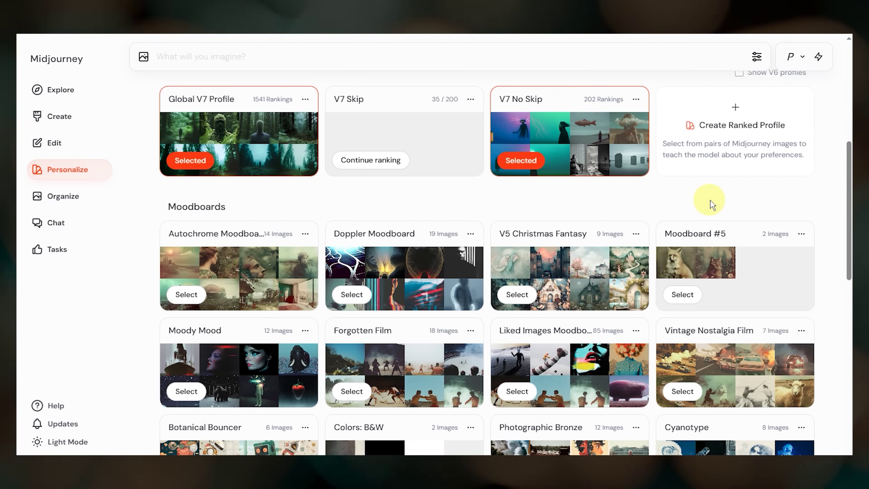
{"action": "scroll", "coordinate": [711, 204], "scroll_direction": "up", "scroll_amount": 2}
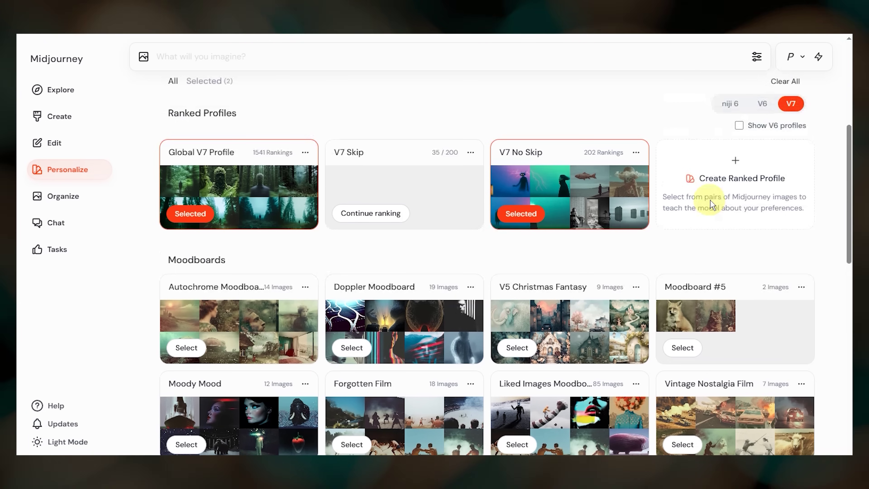
{"action": "left_click", "coordinate": [763, 104]}
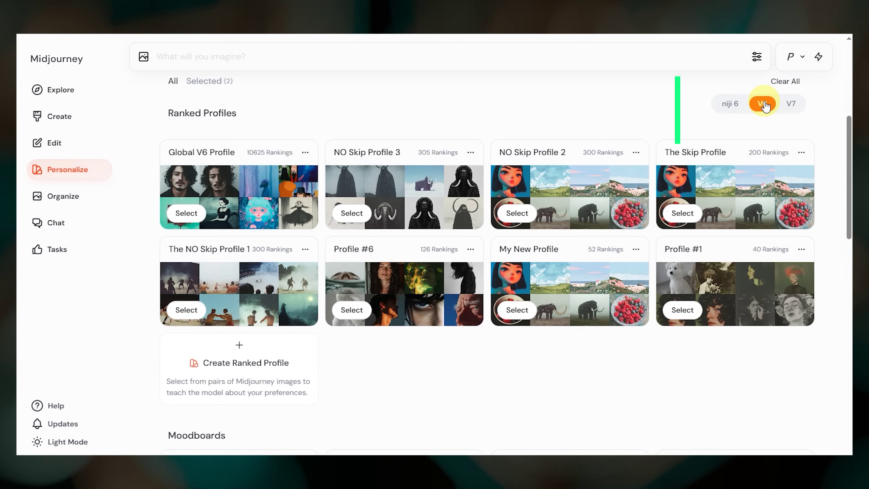
{"action": "left_click", "coordinate": [730, 105]}
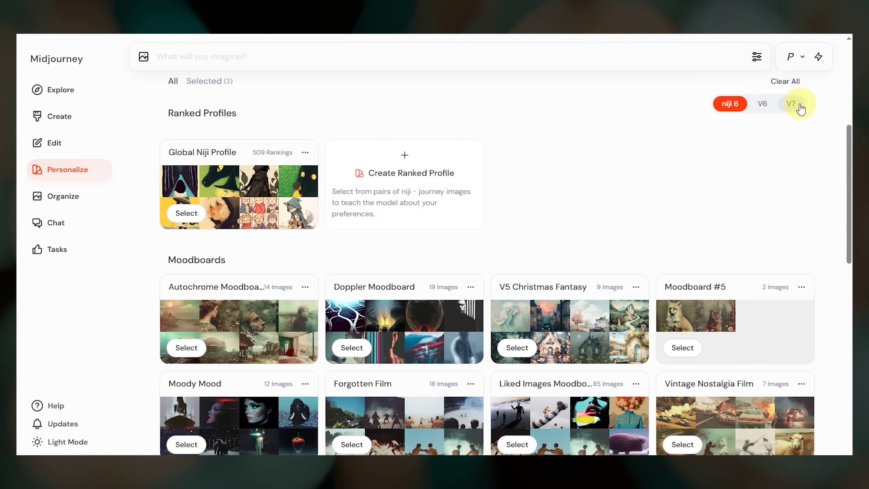
{"action": "left_click", "coordinate": [793, 104]}
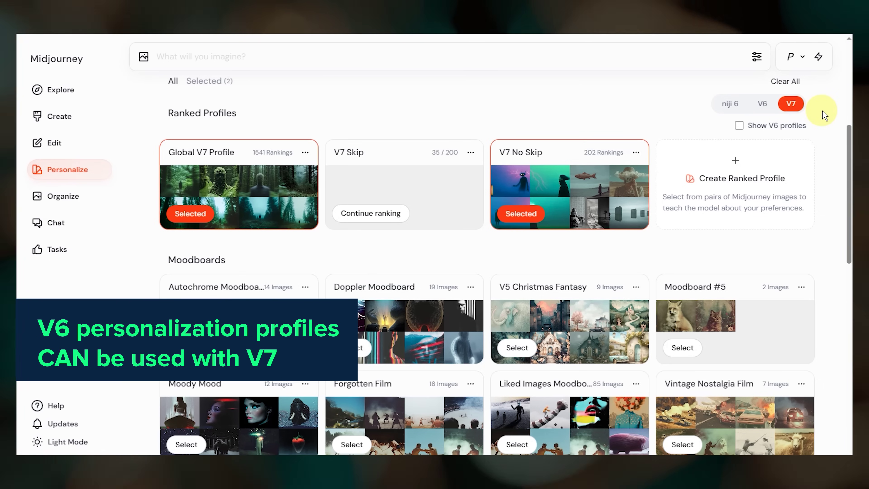
{"action": "left_click", "coordinate": [788, 125]}
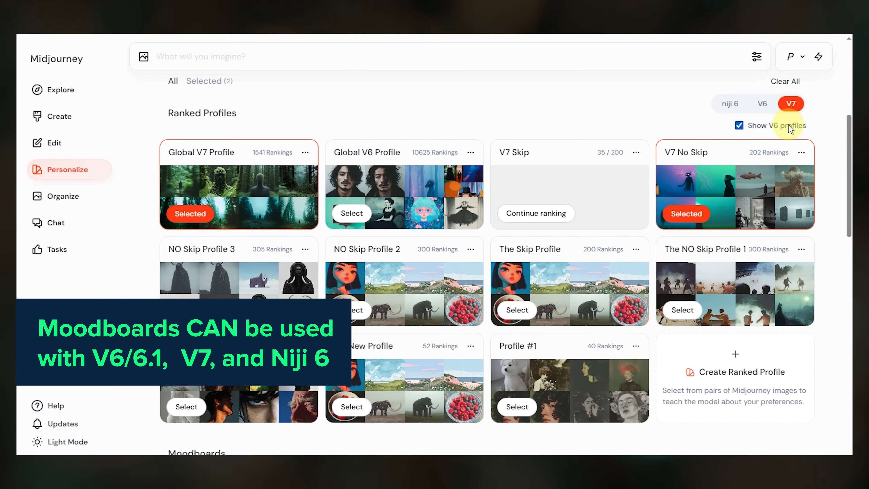
{"action": "left_click", "coordinate": [76, 123]}
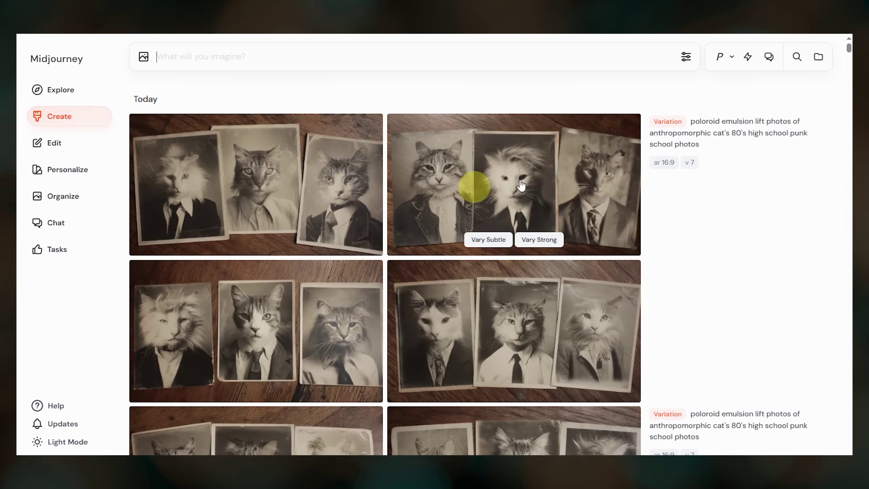
Keep model version 7, turn on personalization, and open the personalization profile list
{"action": "left_click", "coordinate": [687, 58]}
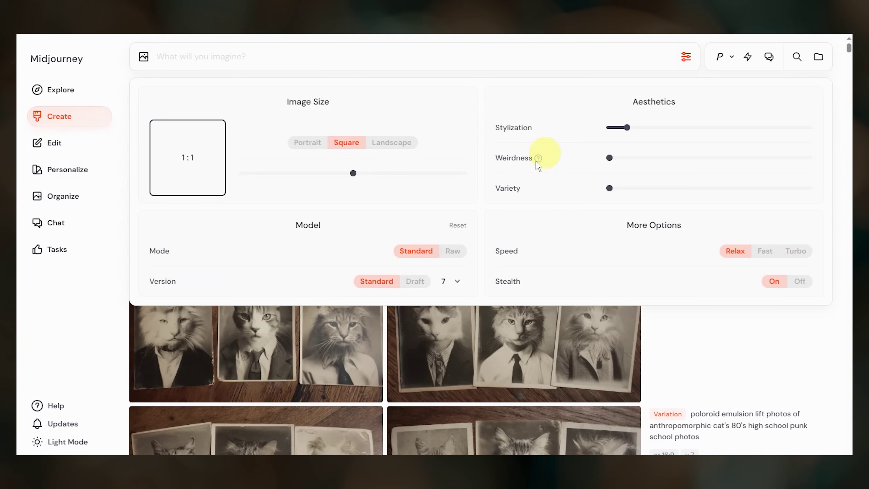
{"action": "left_click", "coordinate": [458, 283]}
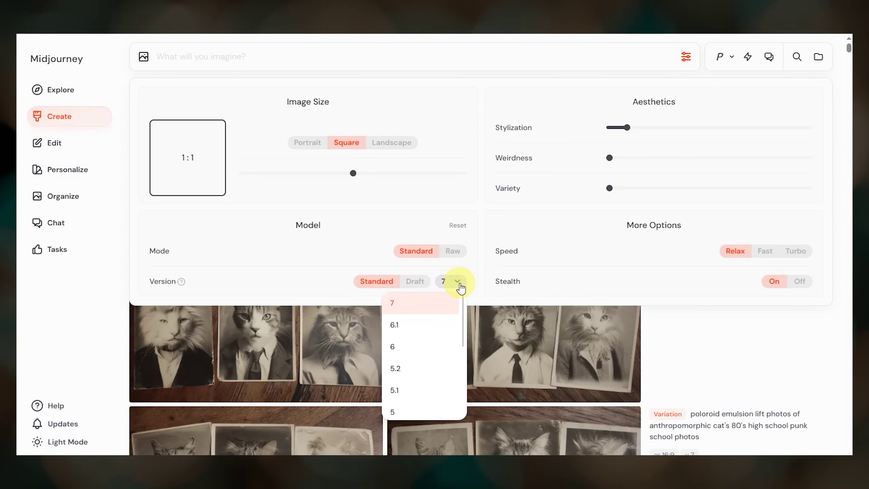
{"action": "left_click", "coordinate": [458, 284]}
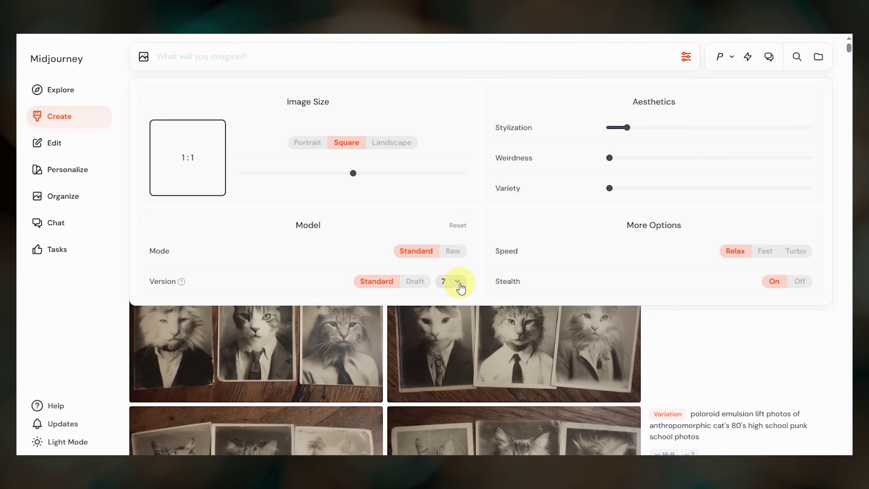
{"action": "left_click", "coordinate": [686, 58]}
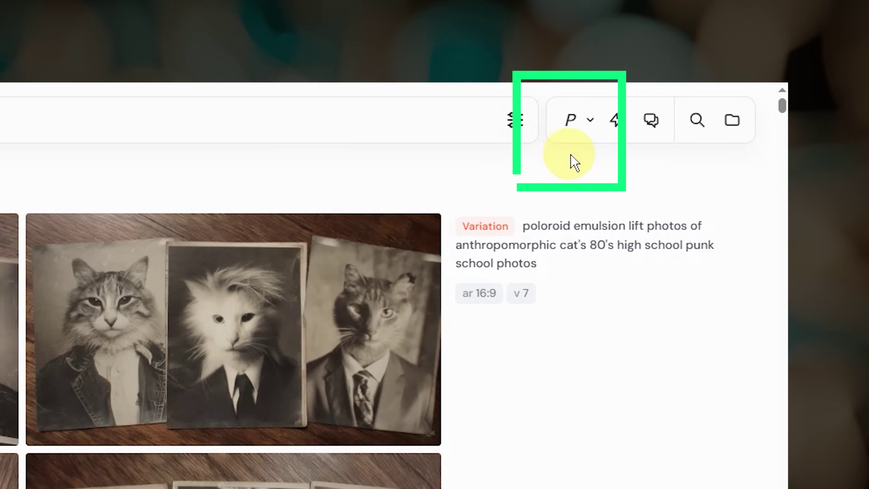
{"action": "left_click", "coordinate": [569, 127]}
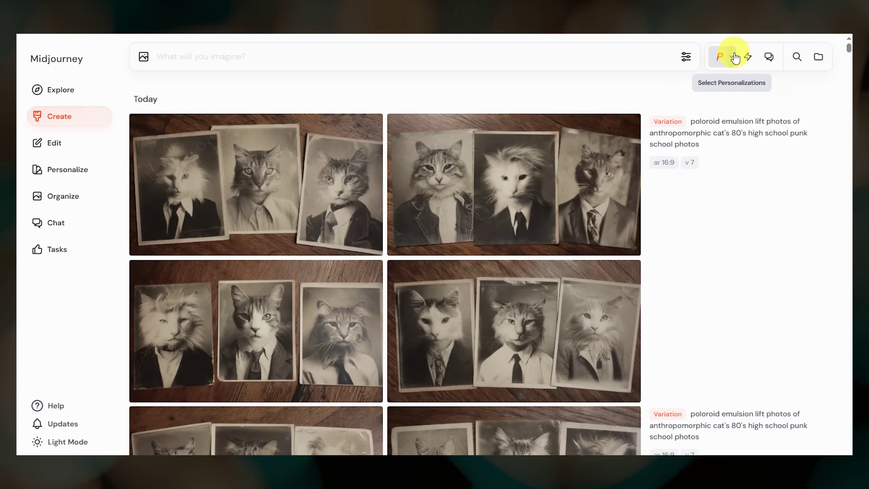
{"action": "left_click", "coordinate": [589, 120]}
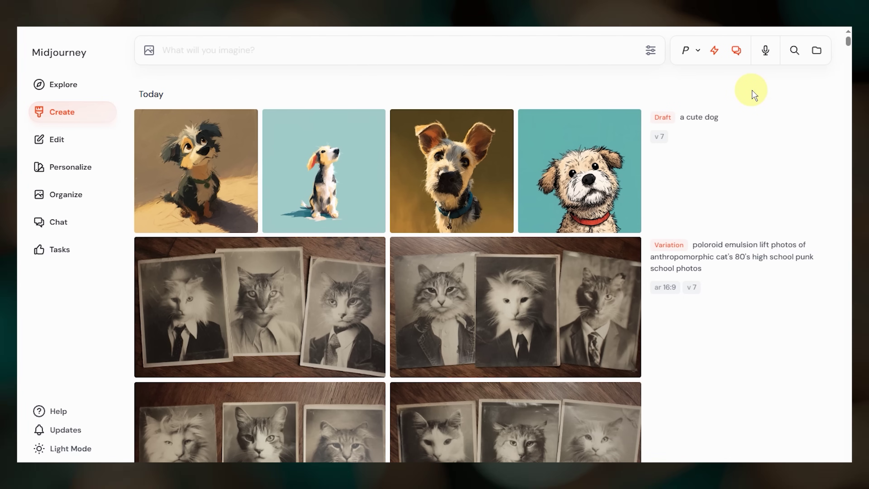
Prompt an illustrated portrait of a fantasy character with white hair and black armor
{"action": "left_click", "coordinate": [499, 48]}
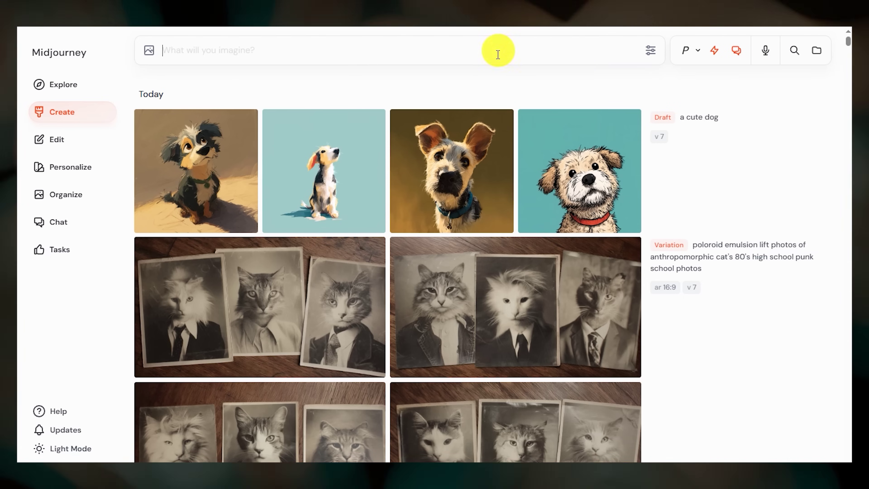
{"action": "type", "text": "create an illust"}
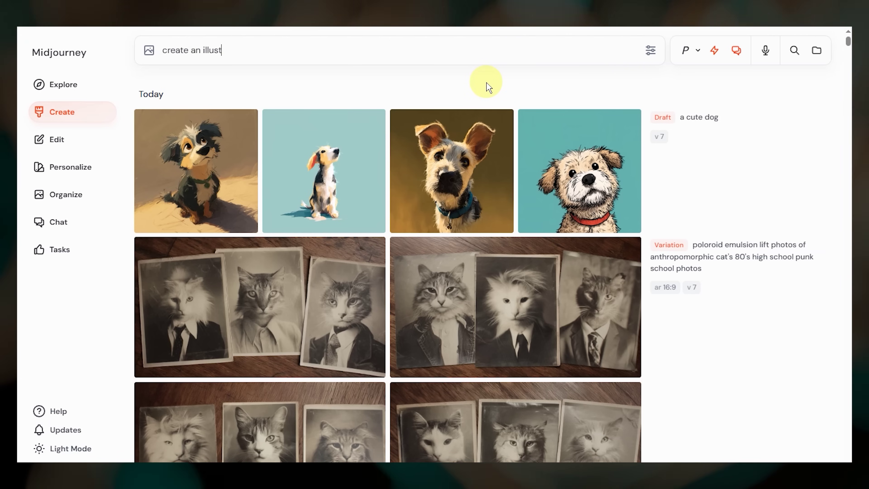
{"action": "type", "text": "rated portrait of a fantasy chara"}
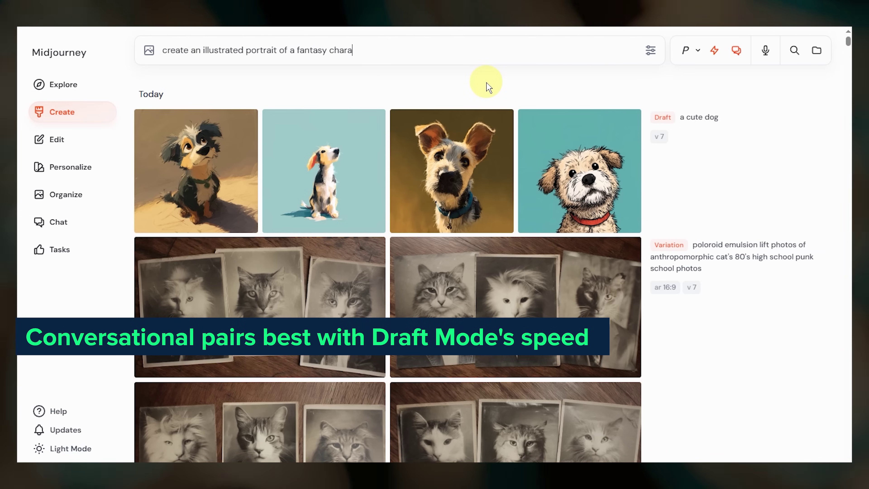
{"action": "type", "text": "cter. they have white hair and we"}
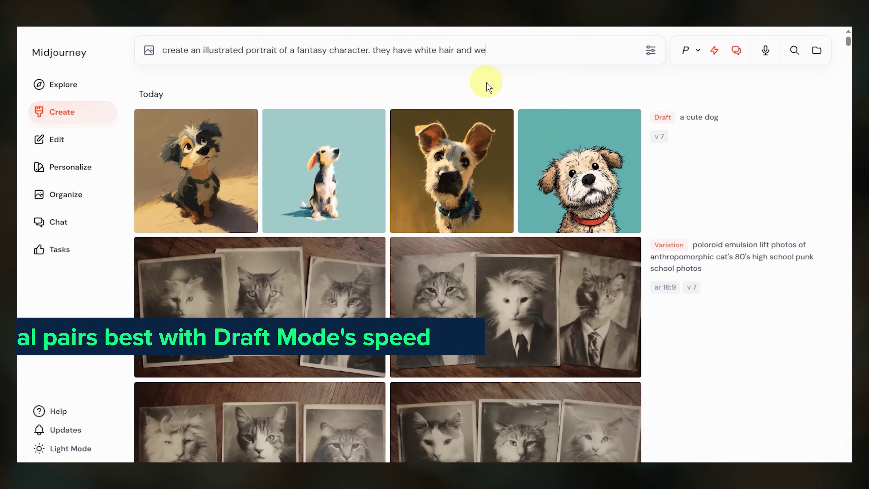
{"action": "type", "text": "ar black amror. the s"}
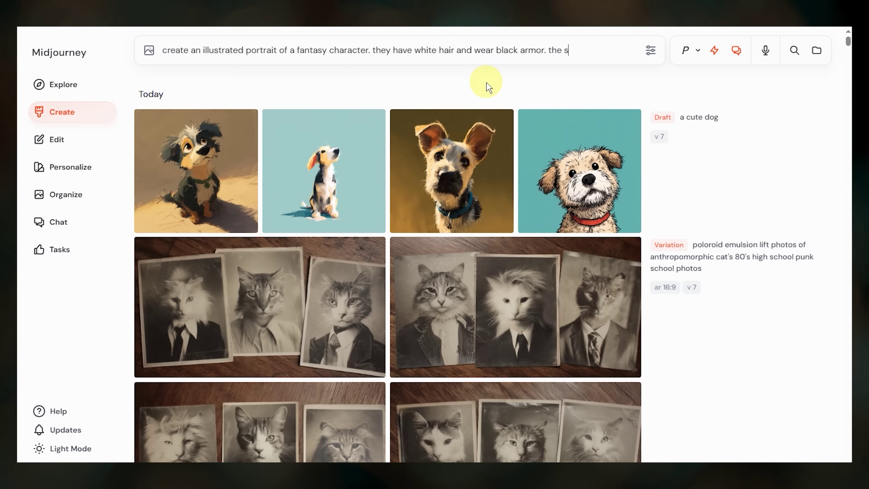
{"action": "type", "text": "cene is on a forested"}
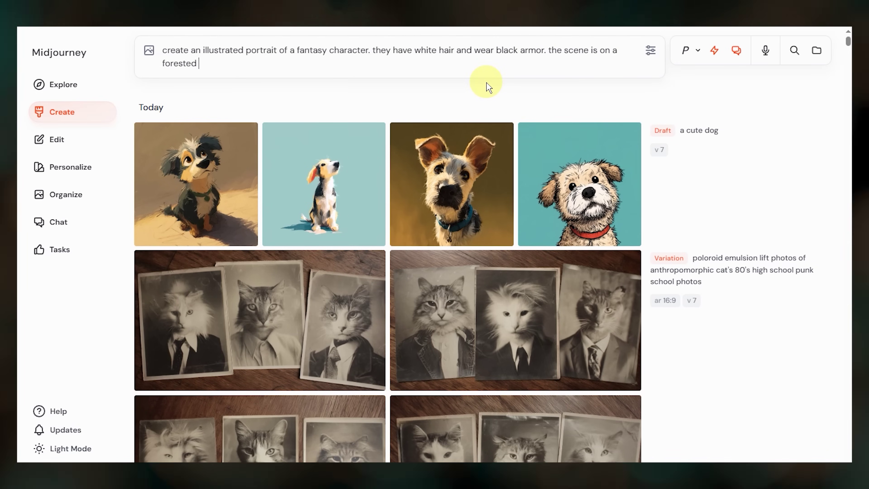
{"action": "type", "text": " planet."}
{"action": "key", "text": "Return"}
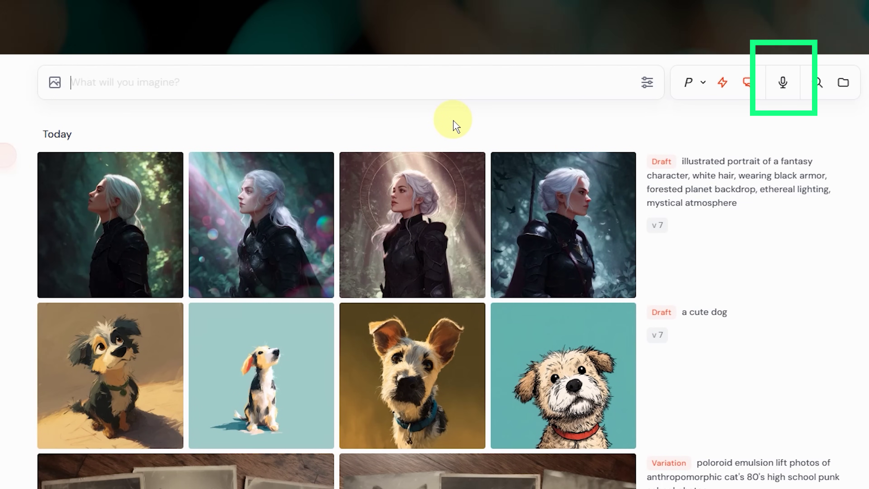
Reply 'no, …' to move the scene to a moonlit beach with a spaceship, then enhance the first image
{"action": "type", "text": "no,"}
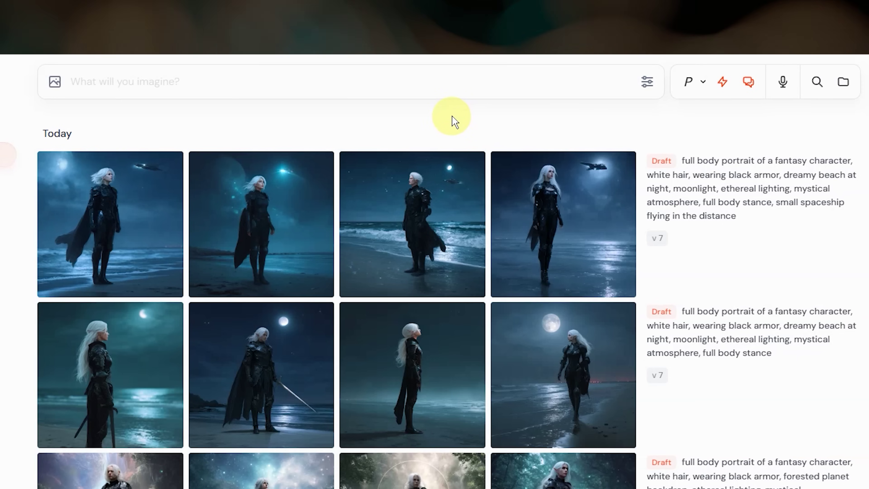
{"action": "mouse_move", "coordinate": [135, 262]}
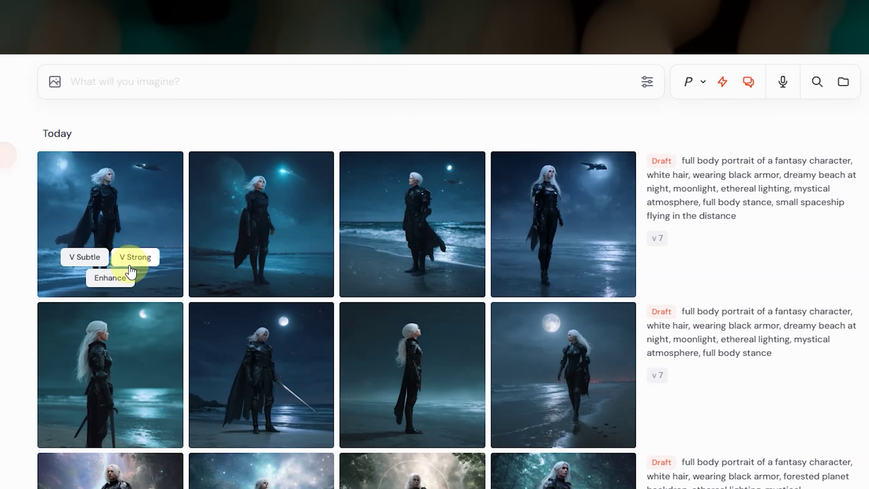
{"action": "left_click", "coordinate": [110, 278]}
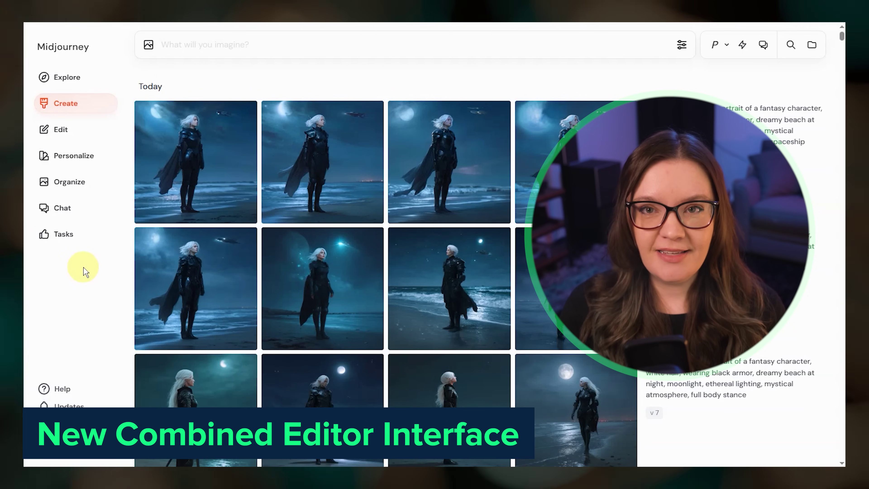
Load the photo of the elderly woman in sunglasses into the combined editor
{"action": "left_click", "coordinate": [81, 130]}
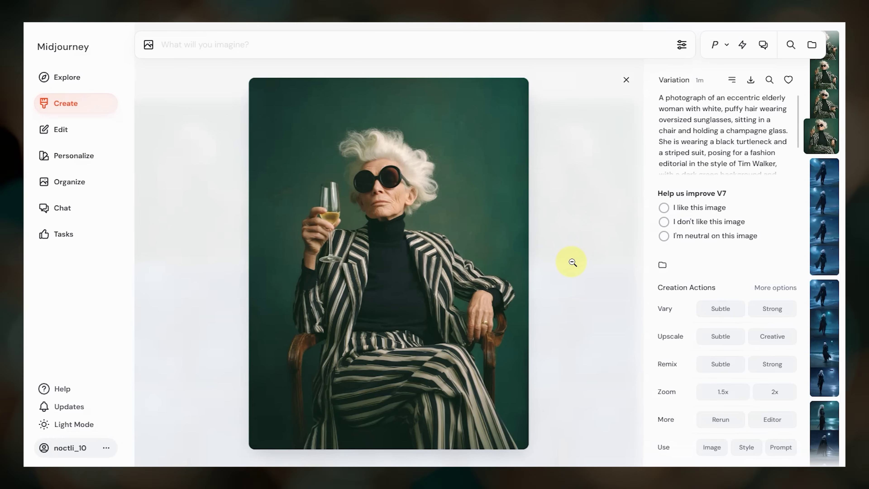
{"action": "left_click", "coordinate": [776, 419]}
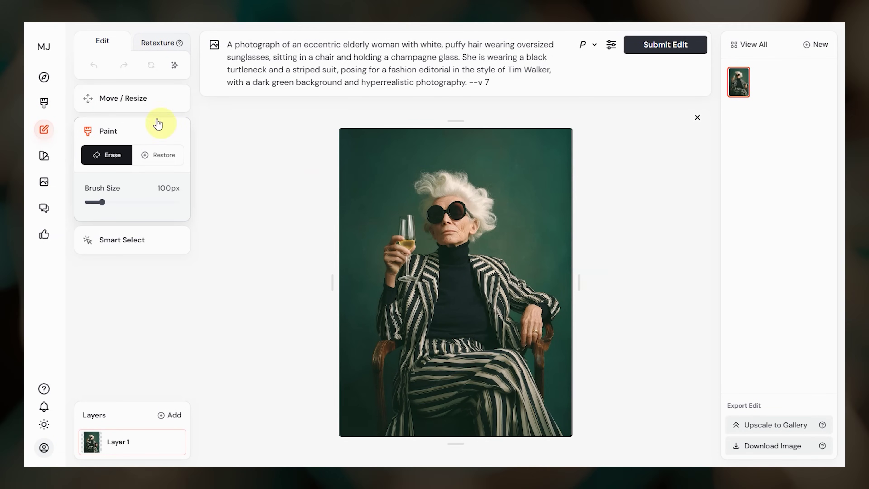
Shrink the photo to 70% on a 3:2 canvas and move it toward the right
{"action": "left_click", "coordinate": [151, 103]}
{"action": "left_click_drag", "start_coordinate": [176, 142], "coordinate": [148, 142]}
{"action": "left_click", "coordinate": [132, 198]}
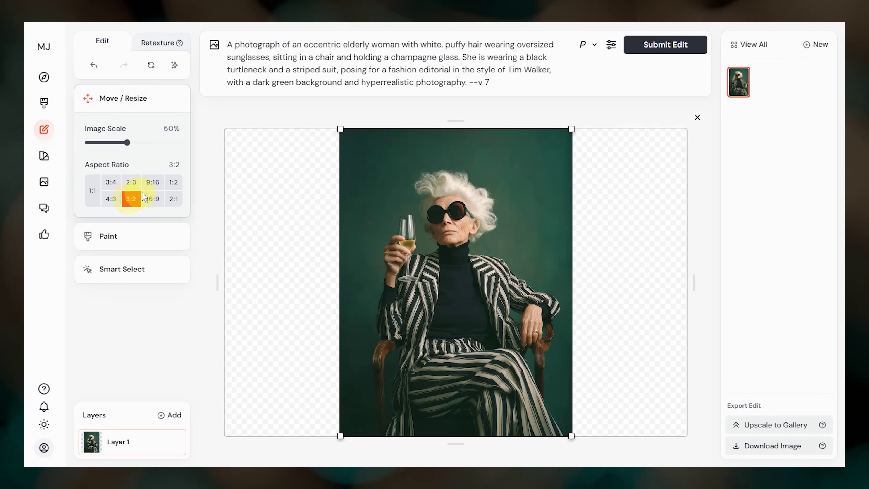
{"action": "left_click_drag", "start_coordinate": [338, 435], "coordinate": [413, 351]}
{"action": "left_click_drag", "start_coordinate": [506, 215], "coordinate": [541, 266]}
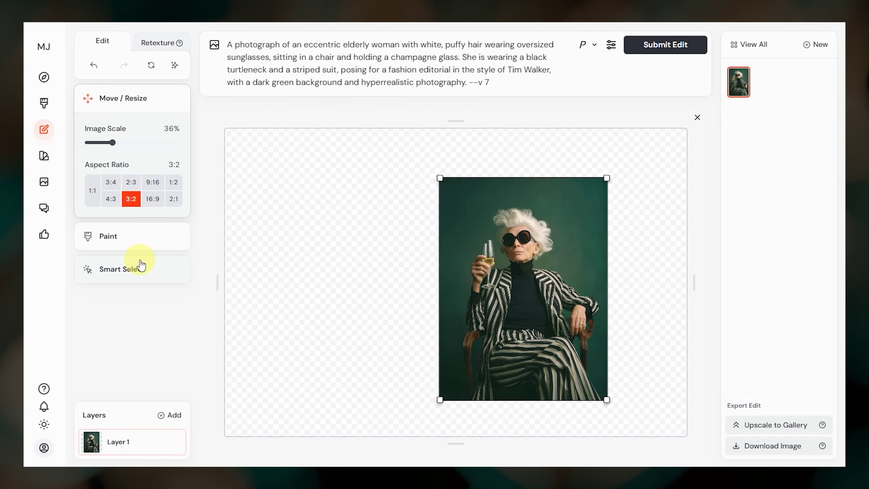
Smart-select the green background and erase it
{"action": "left_click", "coordinate": [138, 265]}
{"action": "left_click", "coordinate": [444, 203]}
{"action": "left_click", "coordinate": [111, 227]}
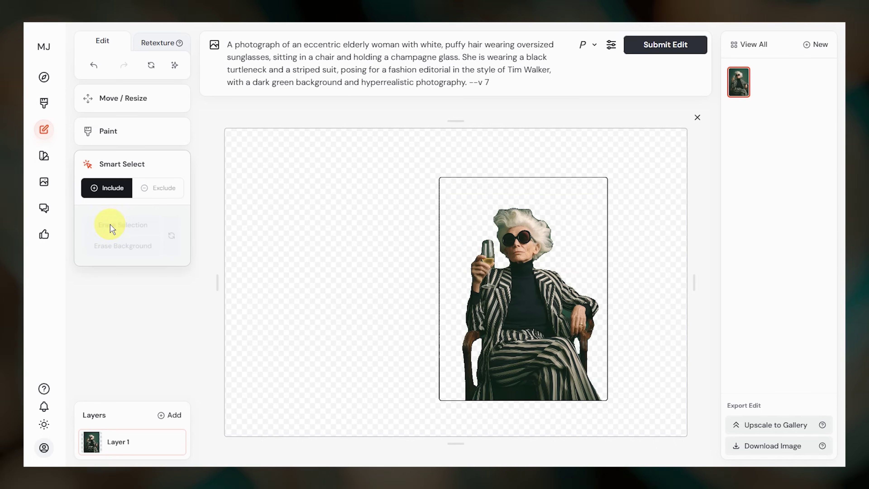
{"action": "left_click", "coordinate": [132, 140]}
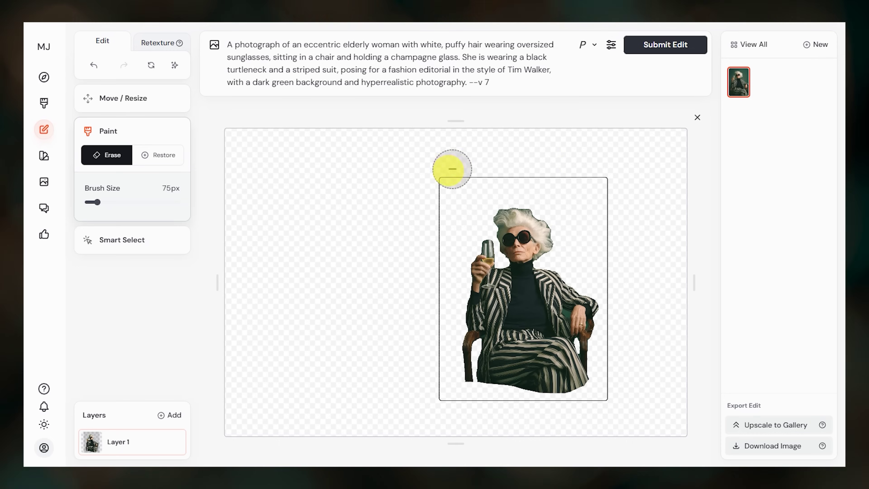
Add a beach image layer from a URL and place the woman layer above it
{"action": "left_click", "coordinate": [175, 415]}
{"action": "left_click", "coordinate": [222, 418]}
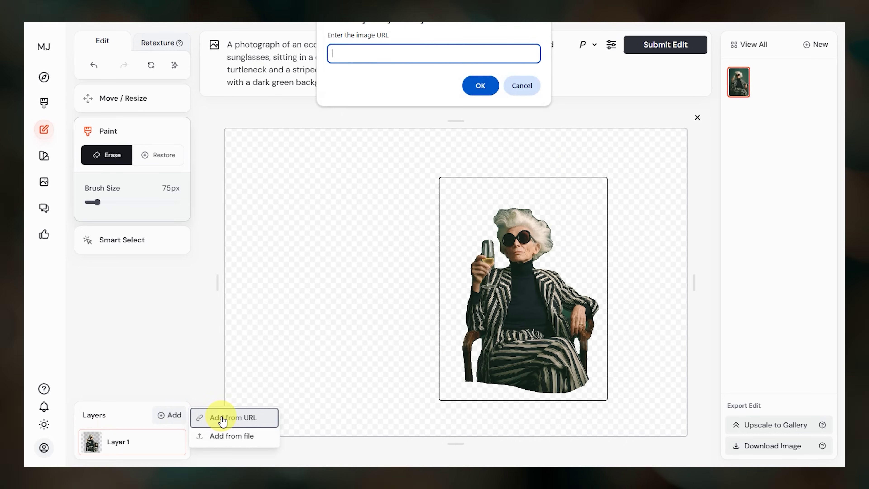
{"action": "left_click", "coordinate": [481, 86]}
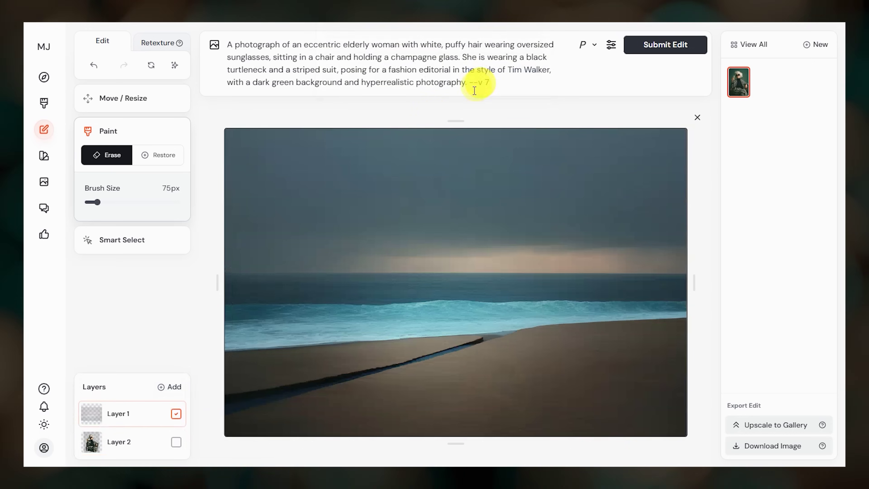
{"action": "left_click_drag", "start_coordinate": [130, 446], "coordinate": [132, 416]}
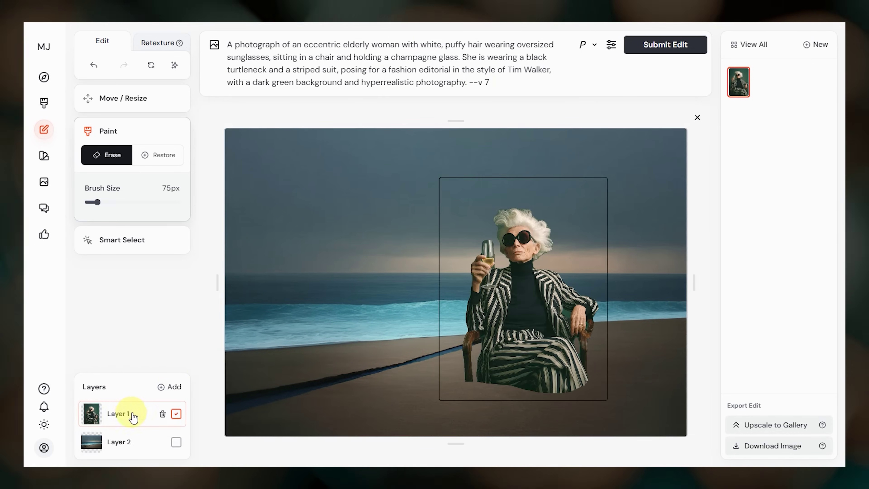
Erase around the repositioned woman, change the prompt to 'on the beach', submit, and pick the bottom-right edit
{"action": "left_click", "coordinate": [127, 100]}
{"action": "left_click", "coordinate": [155, 246]}
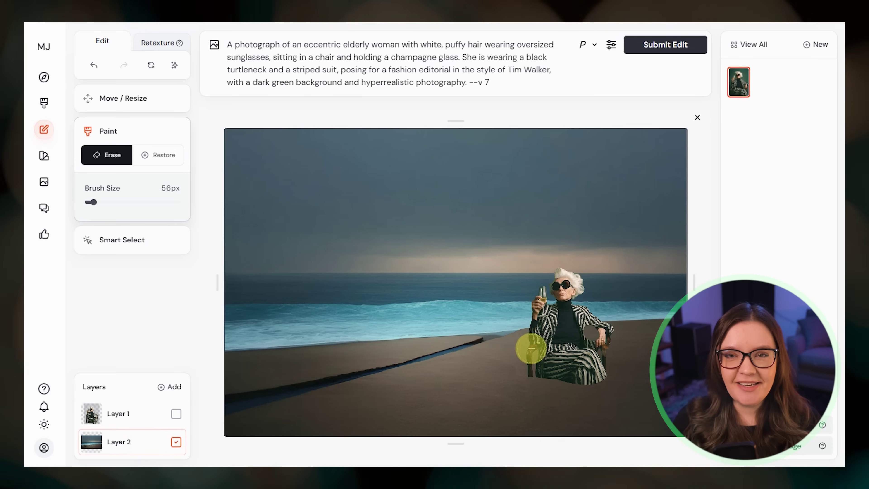
{"action": "left_click_drag", "start_coordinate": [530, 349], "coordinate": [557, 267]}
{"action": "type", "text": "n the beach"}
{"action": "left_click", "coordinate": [666, 46]}
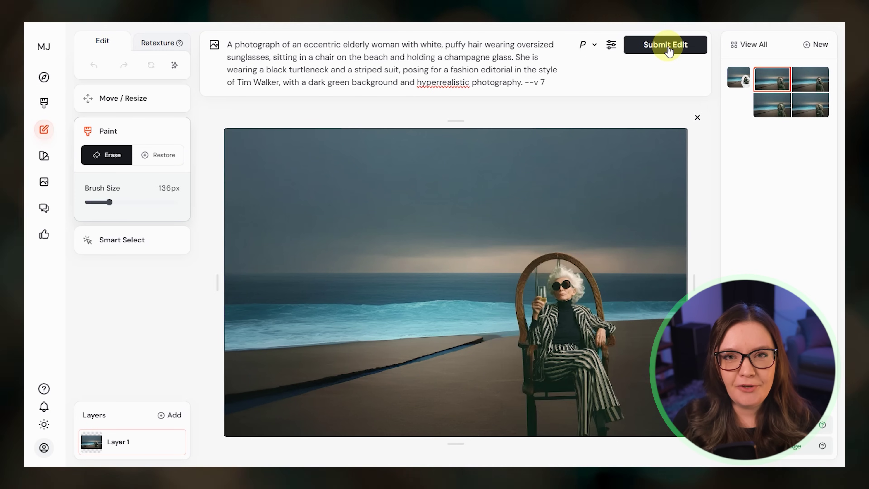
{"action": "left_click", "coordinate": [813, 78]}
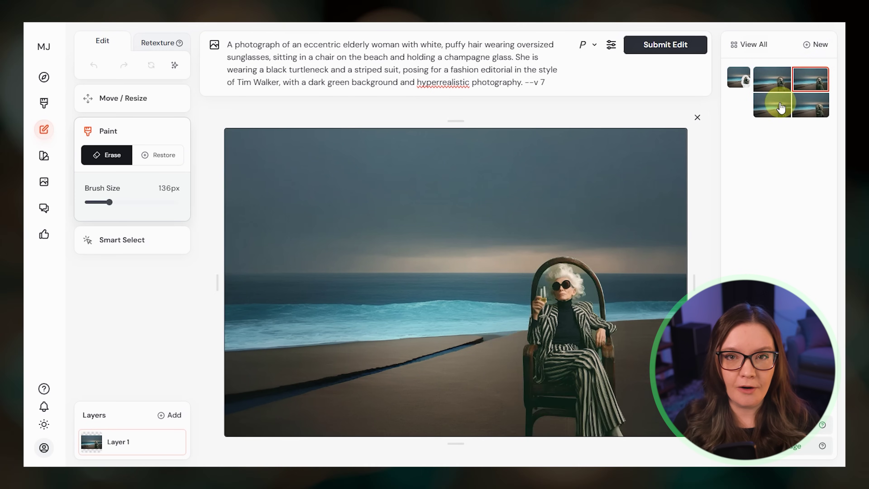
{"action": "left_click", "coordinate": [800, 105]}
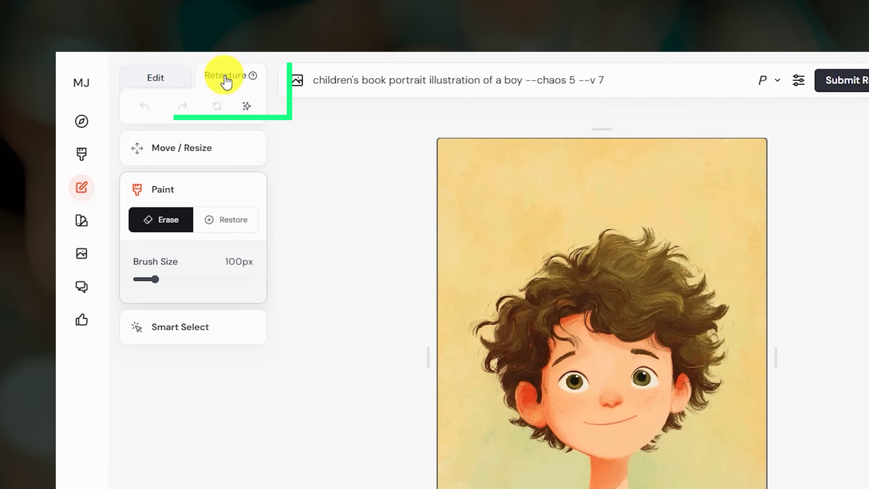
{"action": "type", "text": "--sref 1182792682"}
{"action": "left_click", "coordinate": [623, 82]}
{"action": "key", "text": "BackSpace"}
{"action": "key", "text": "BackSpace"}
{"action": "key", "text": "BackSpace"}
{"action": "key", "text": "BackSpace"}
{"action": "key", "text": "BackSpace"}
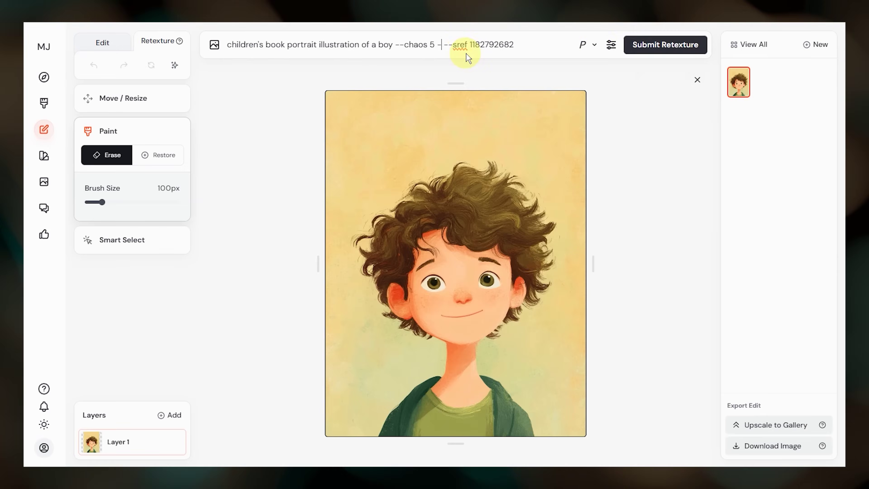
{"action": "key", "text": "BackSpace"}
{"action": "left_click", "coordinate": [665, 45]}
{"action": "double_click", "coordinate": [492, 45]}
{"action": "key", "text": "ctrl+v"}
{"action": "left_click", "coordinate": [665, 44]}
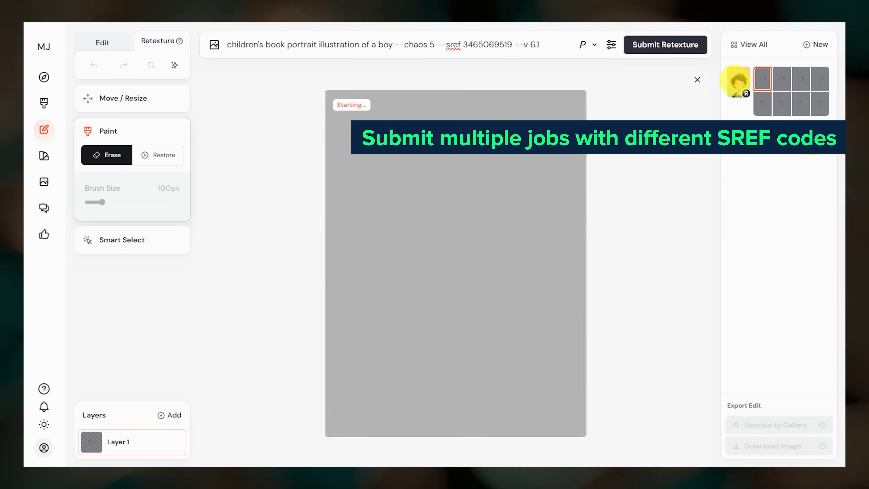
{"action": "double_click", "coordinate": [487, 45]}
{"action": "type", "text": "740884390"}
{"action": "left_click", "coordinate": [665, 45]}
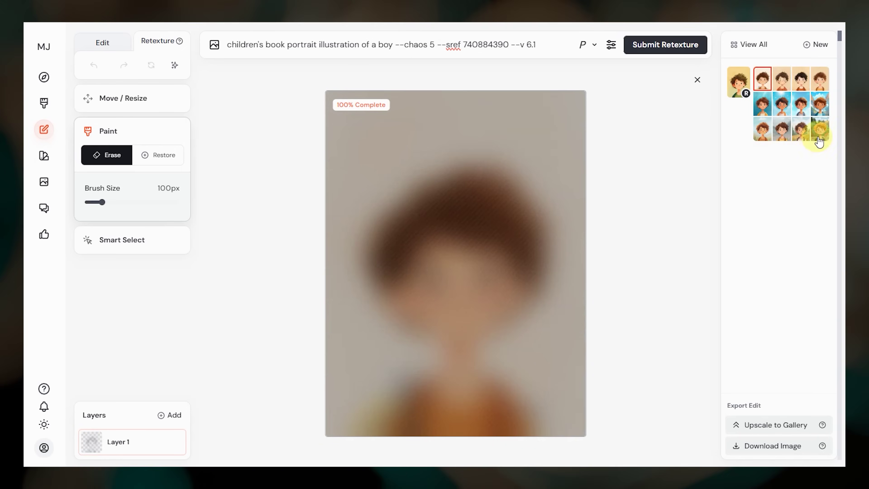
Step back through the three batches of retexture results to compare styles
{"action": "left_click", "coordinate": [819, 141]}
{"action": "key", "text": "Left"}
{"action": "key", "text": "Left"}
{"action": "key", "text": "Left"}
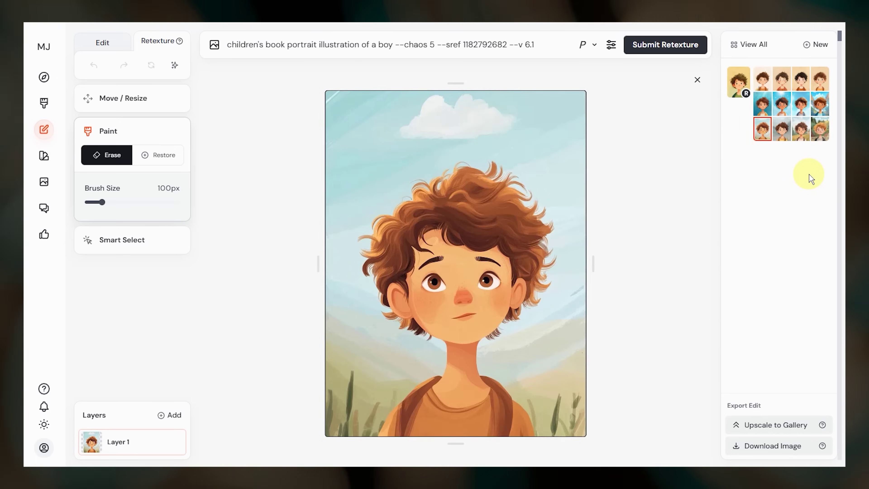
{"action": "key", "text": "Left"}
{"action": "key", "text": "Left"}
{"action": "key", "text": "Left"}
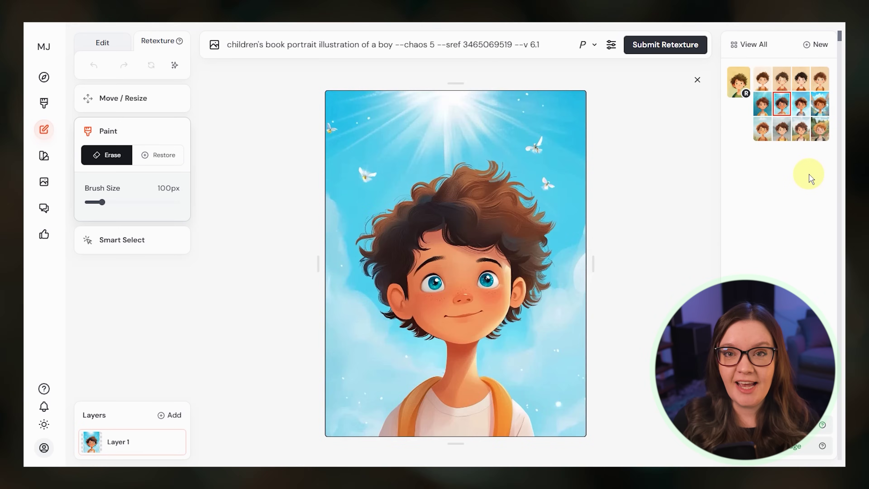
{"action": "key", "text": "Left"}
{"action": "key", "text": "Left"}
{"action": "key", "text": "Left"}
{"action": "key", "text": "Left"}
{"action": "key", "text": "Left"}
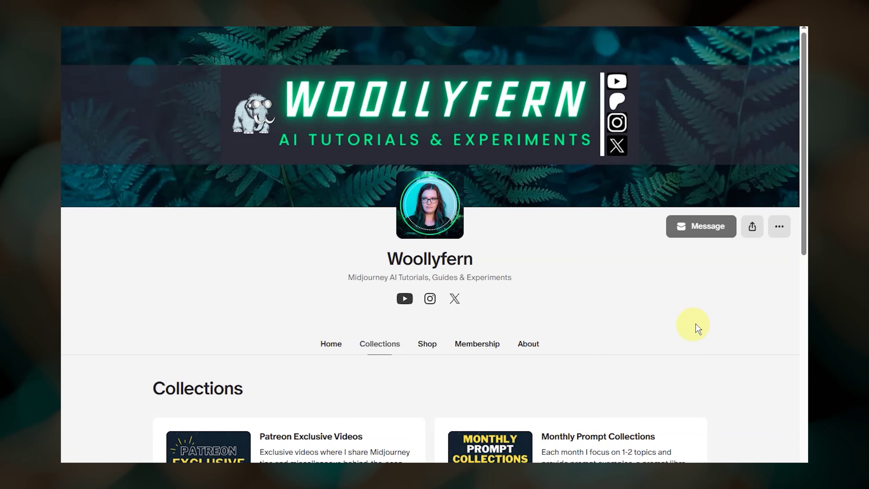
Open the Patreon Exclusive Videos collection and scroll down to the monthly prompt collection posts
{"action": "scroll", "coordinate": [697, 326], "scroll_direction": "down", "scroll_amount": 10}
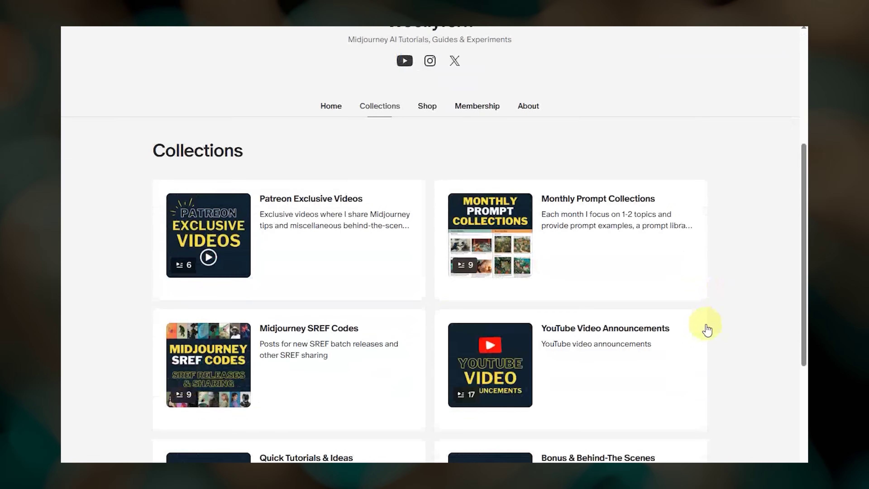
{"action": "left_click", "coordinate": [201, 102]}
{"action": "scroll", "coordinate": [172, 113], "scroll_direction": "down", "scroll_amount": 3}
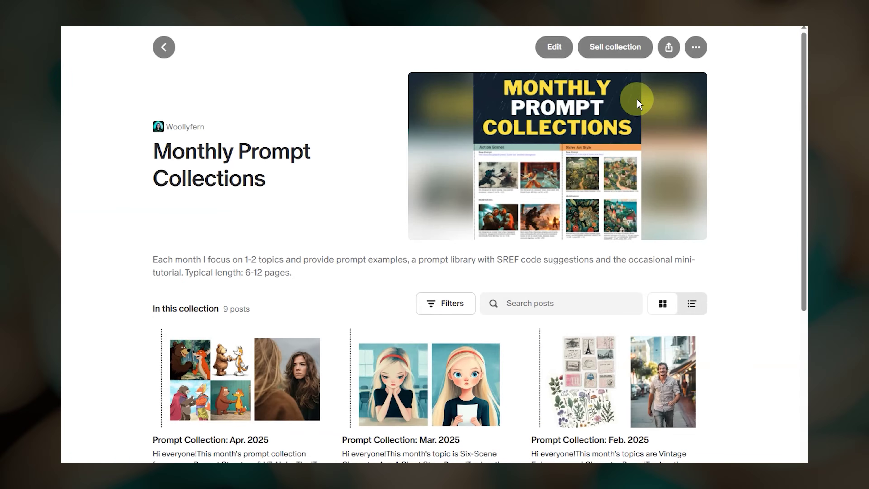
{"action": "scroll", "coordinate": [637, 99], "scroll_direction": "down", "scroll_amount": 8}
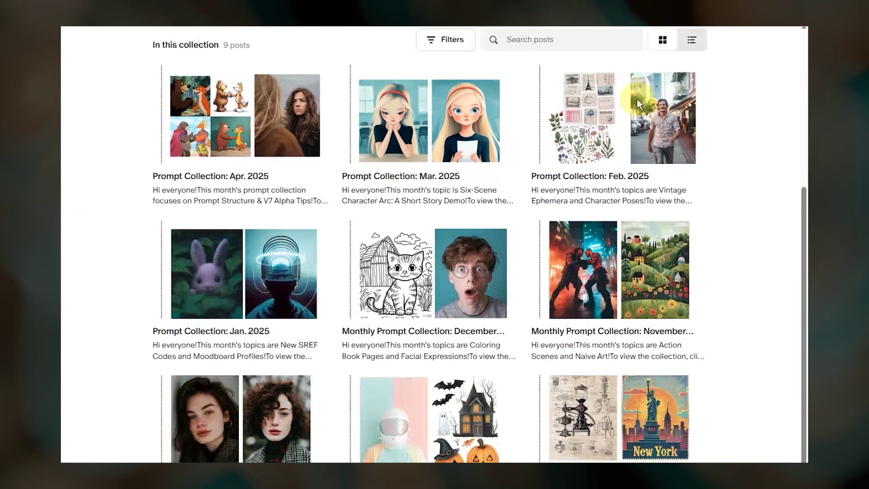